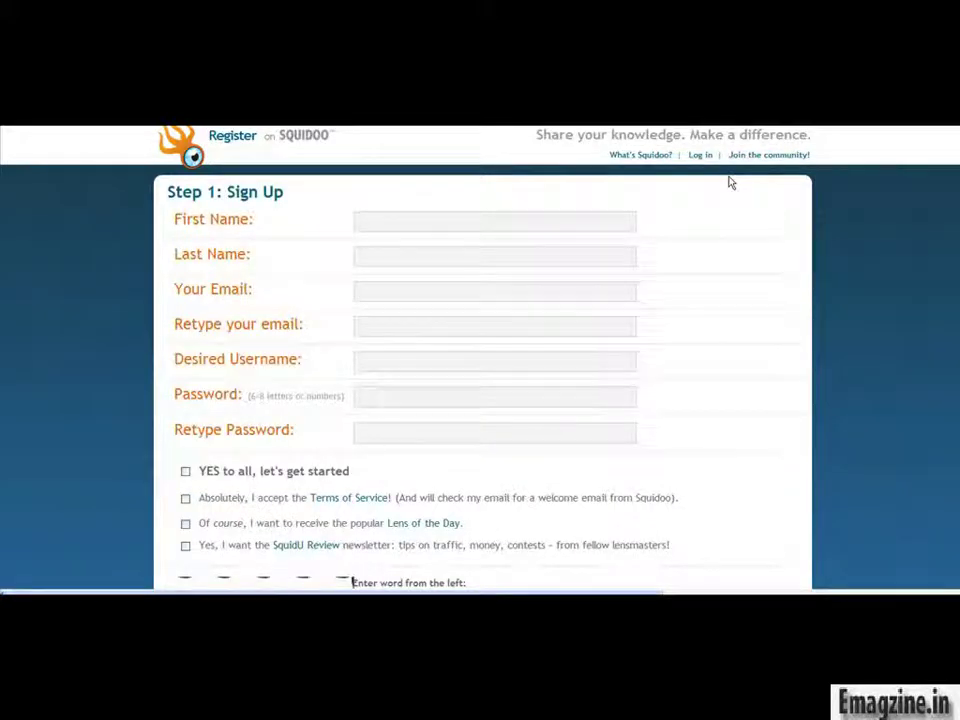
# - Look over the Step 1 sign-up form by clicking into it and scrolling through its fields
pyautogui.click(619, 213)
pyautogui.scroll(-3, 933, 232)
pyautogui.scroll(-1, 480, 350)
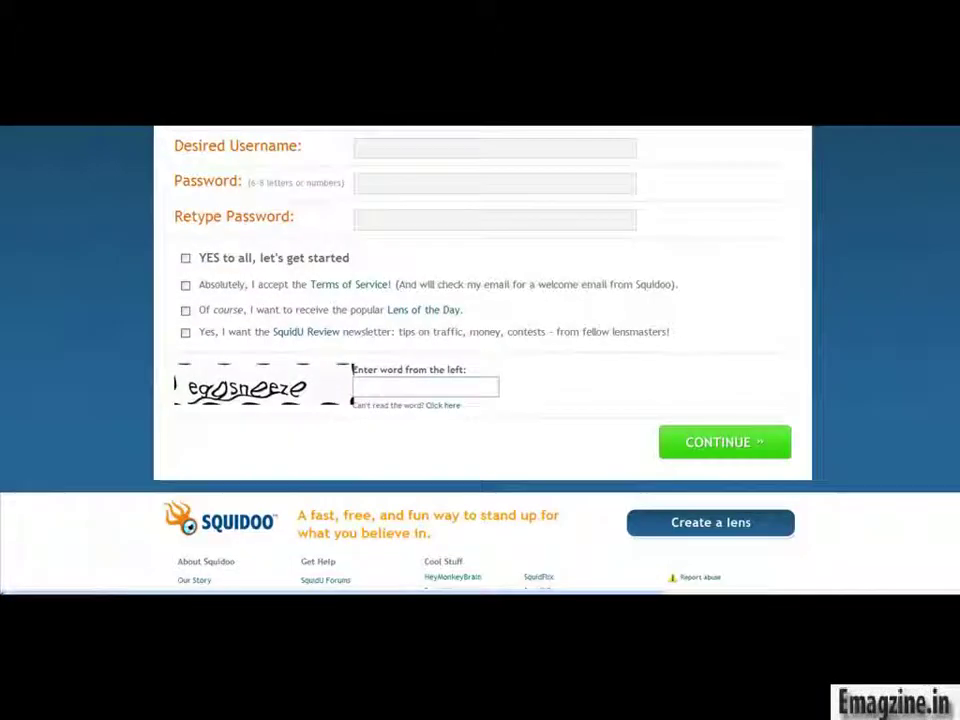
pyautogui.scroll(4, 480, 350)
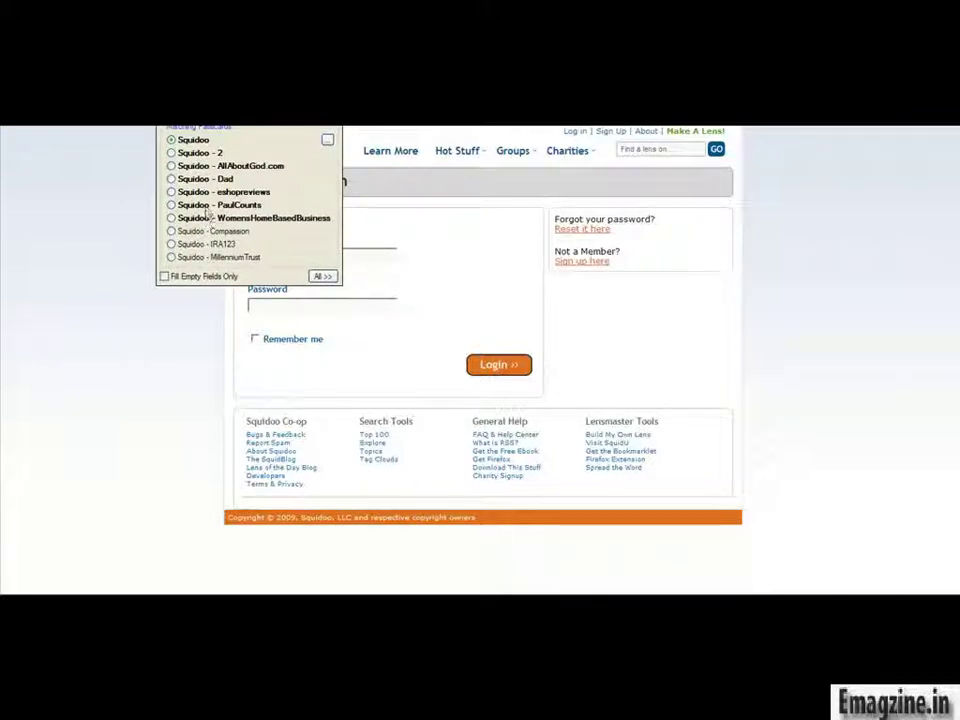
# - Autofill the Member Login with the saved Squidoo passcard
pyautogui.click(240, 191)
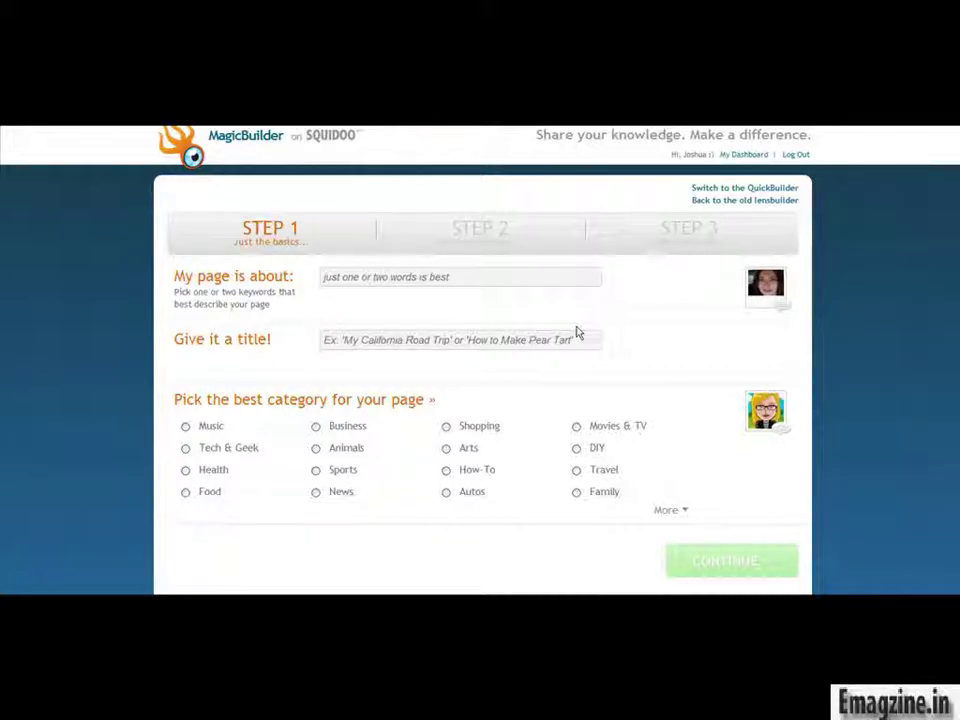
# - Enter the topic 'online surveys' and the title 'Paid Surveys for Cash'
pyautogui.click(415, 279)
pyautogui.write('online si')
pyautogui.write('rveys')
pyautogui.press('Tab')
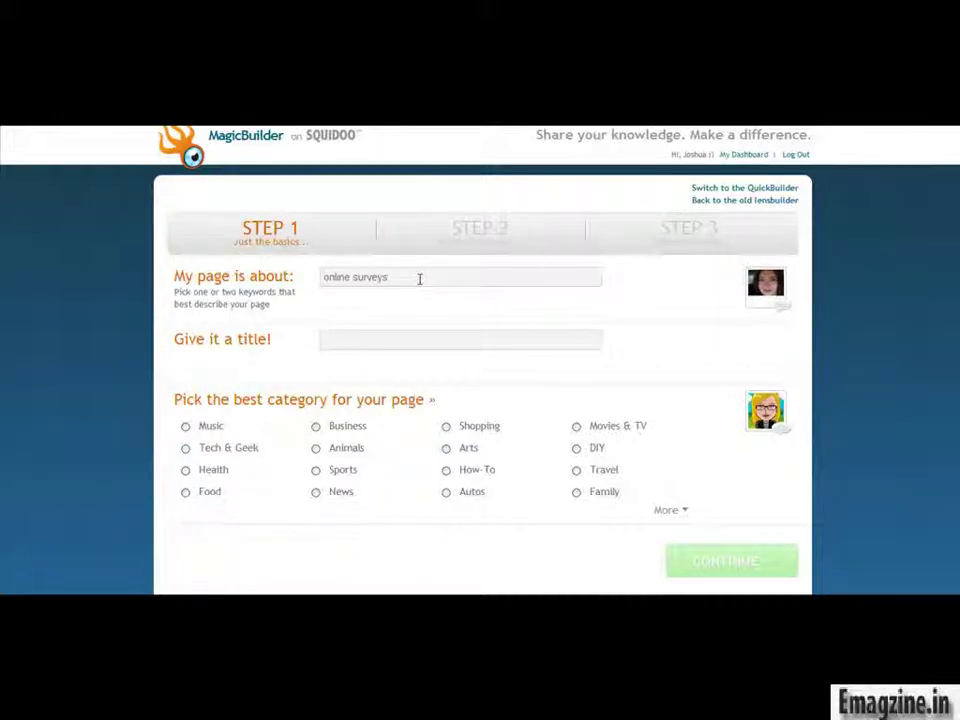
pyautogui.click(380, 338)
pyautogui.write('Paid Surveys for Cash')
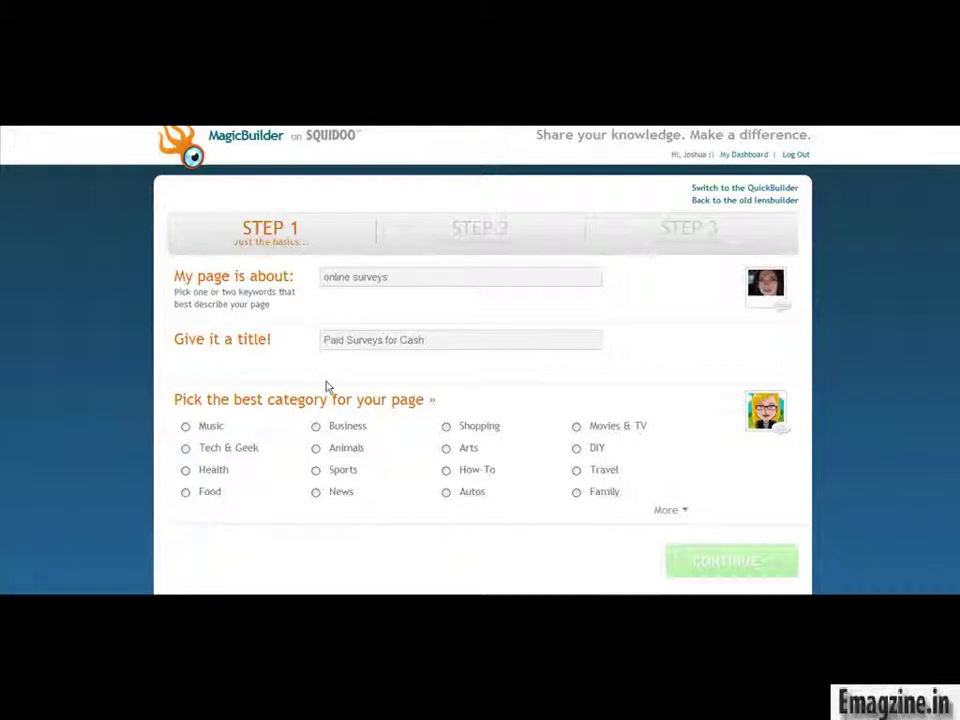
# - Choose the Business category and the 'Do your own thing' template, then continue to Step 2
pyautogui.click(685, 513)
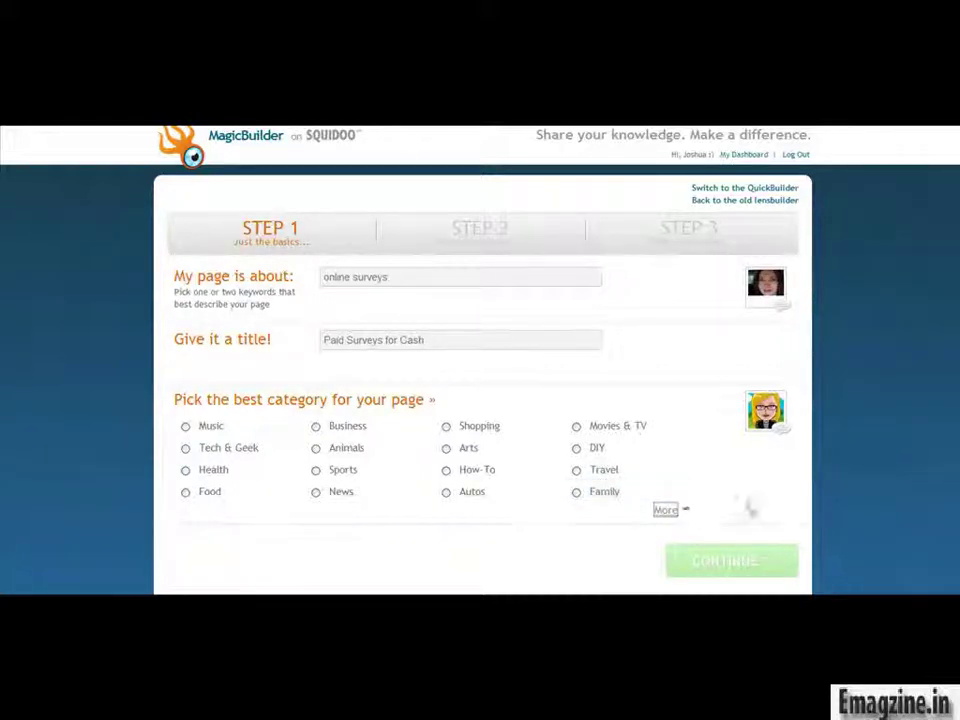
pyautogui.scroll(-2, 703, 340)
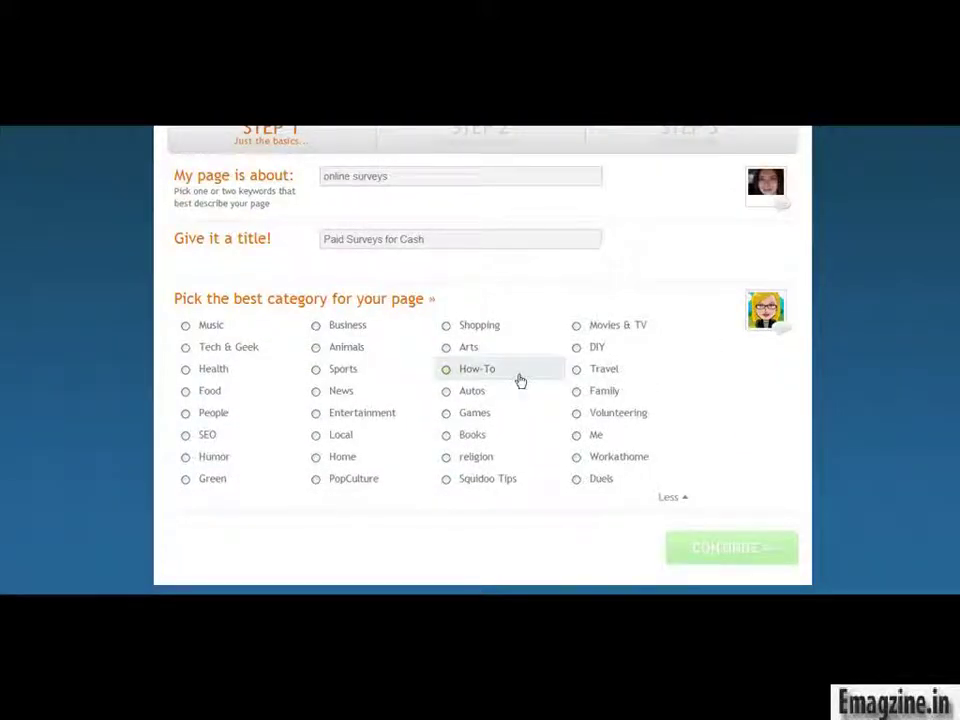
pyautogui.click(316, 326)
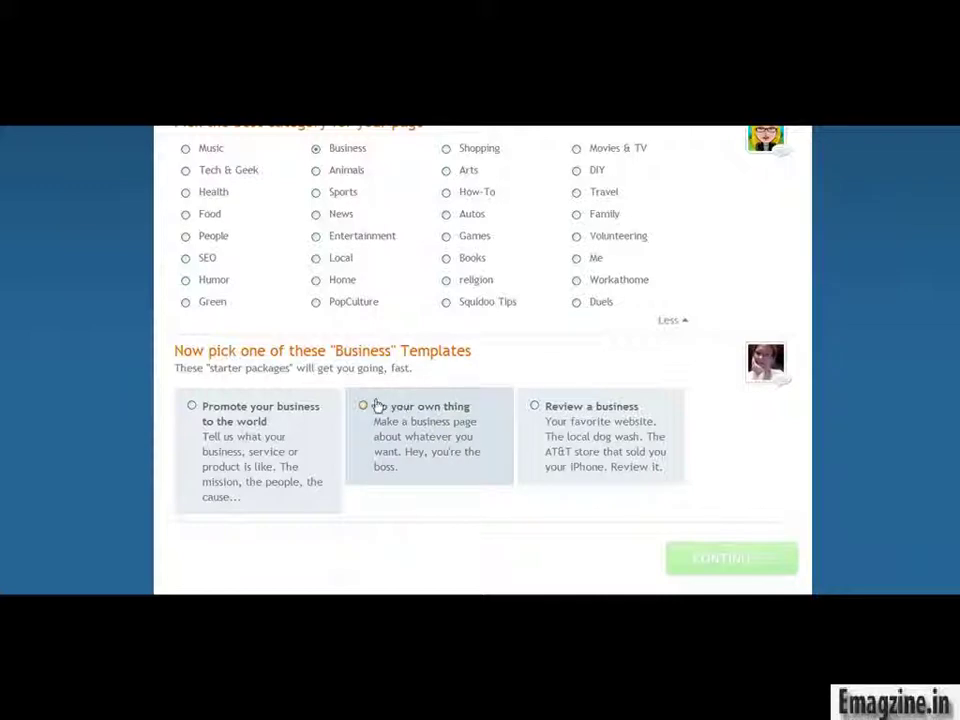
pyautogui.click(364, 409)
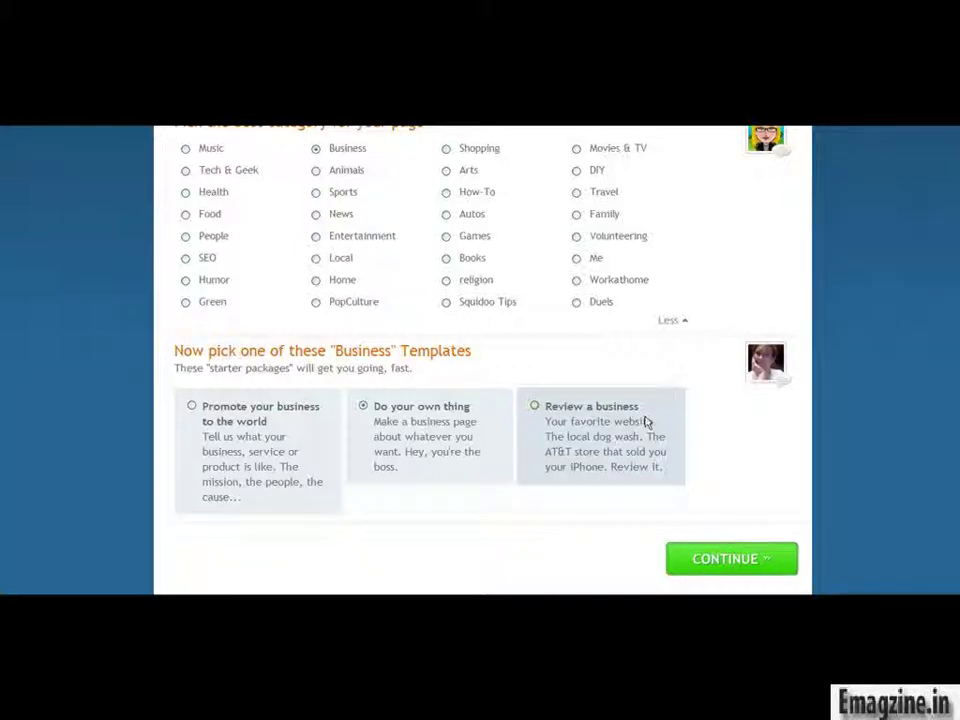
pyautogui.press('Return')
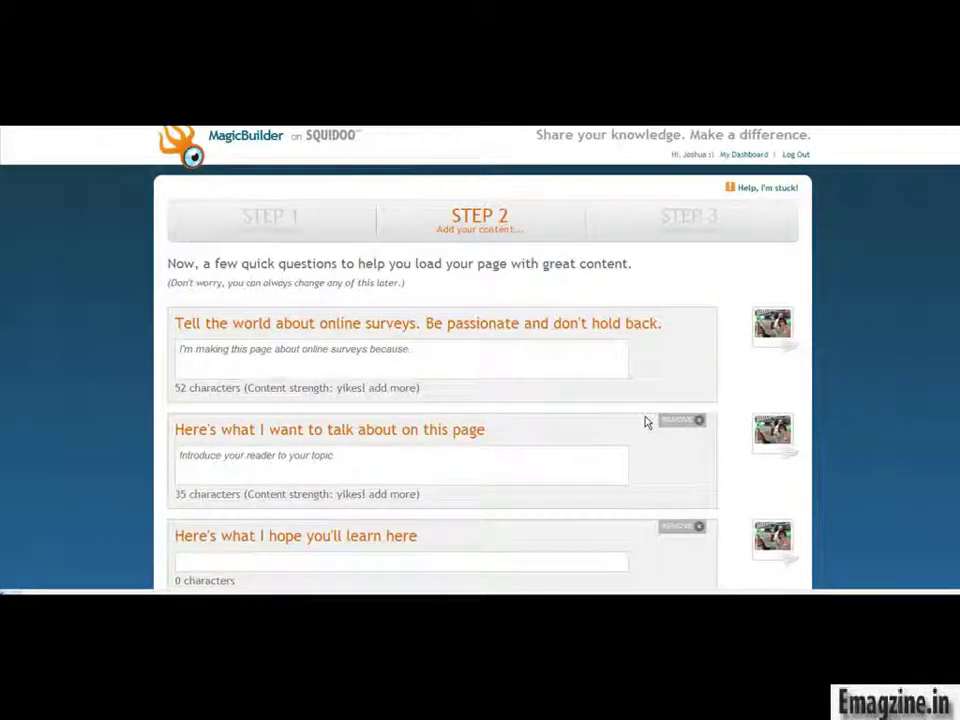
pyautogui.click(429, 356)
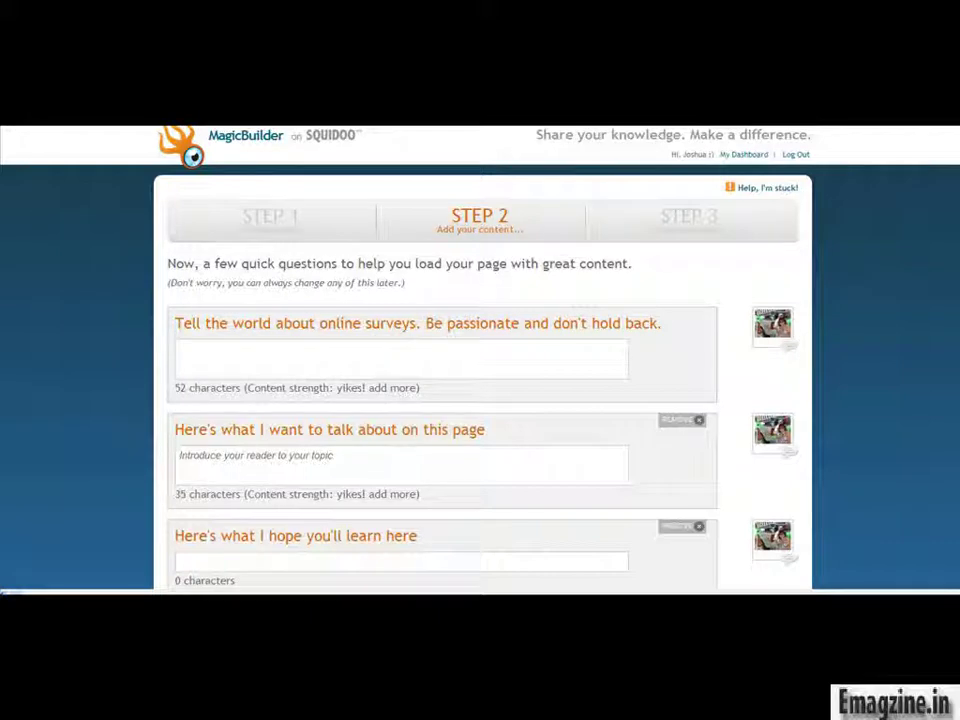
# - Copy the article-2 body paragraphs from Notepad into the first Step 2 answer box
pyautogui.click(280, 572)
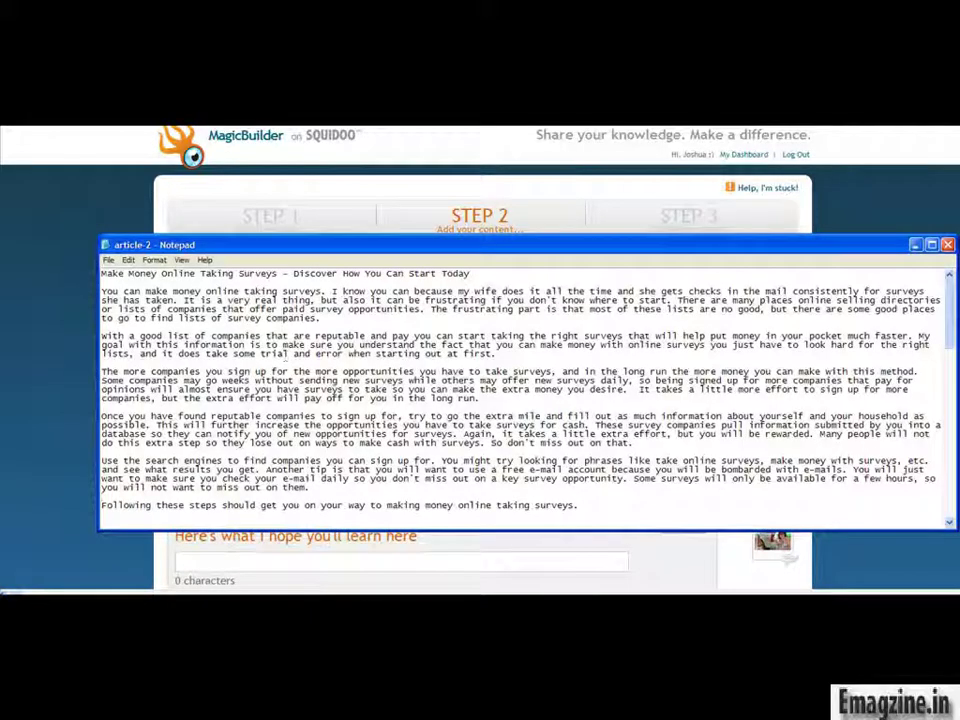
pyautogui.moveTo(103, 289); pyautogui.dragTo(598, 506)
pyautogui.hotkey('ctrl', 'c')
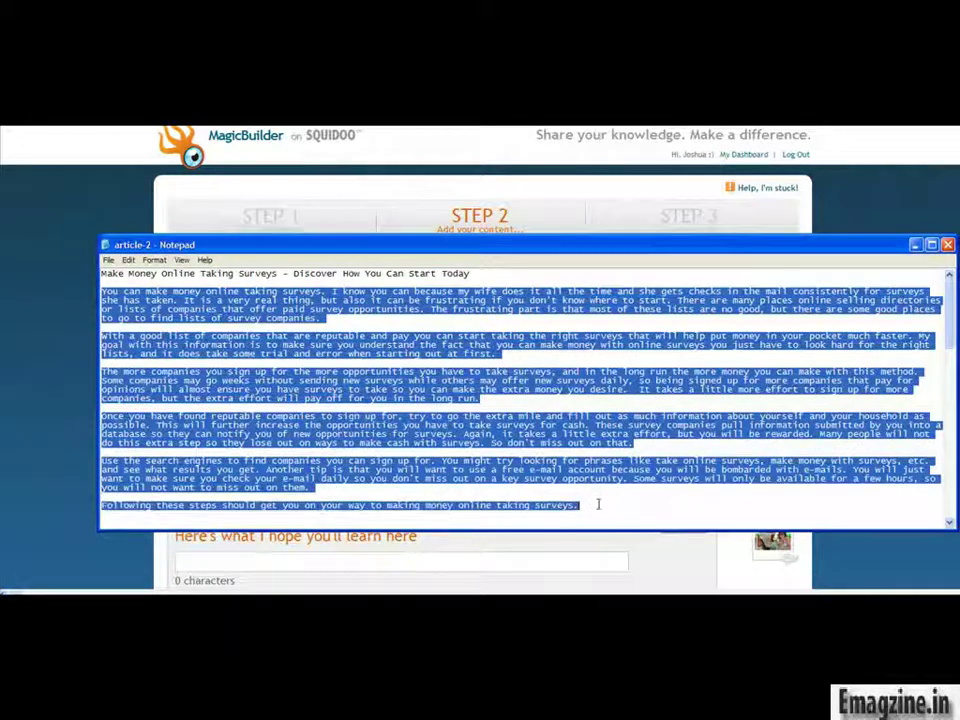
pyautogui.click(39, 321)
pyautogui.click(284, 366)
pyautogui.hotkey('ctrl', 'v')
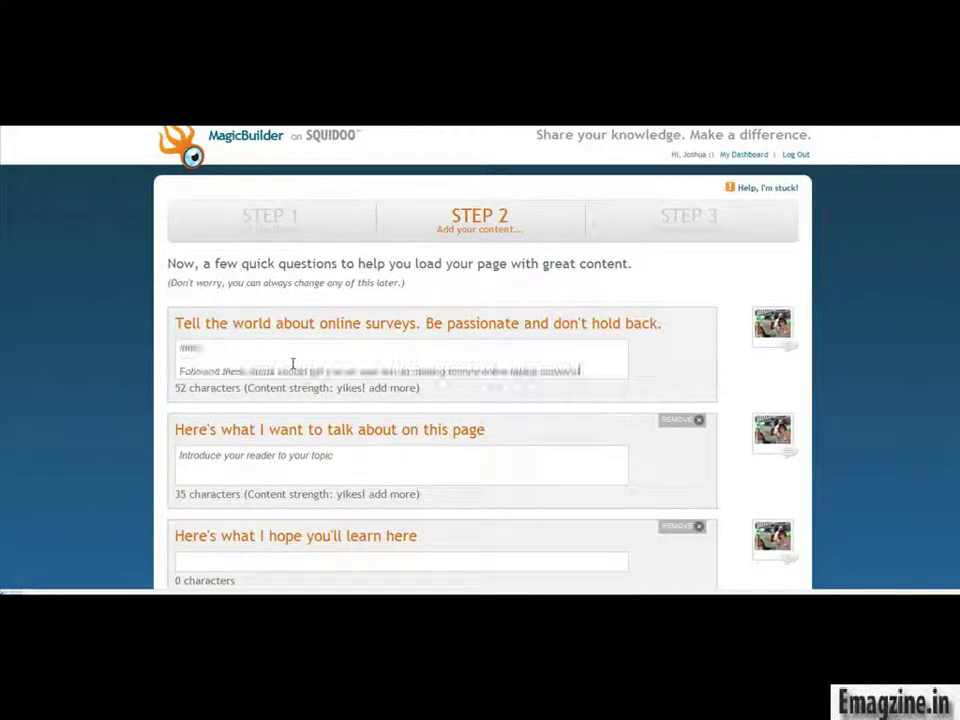
# - Go to the My blog link field and open a new browser tab for the blog
pyautogui.scroll(-5, 480, 400)
pyautogui.scroll(-2, 480, 360)
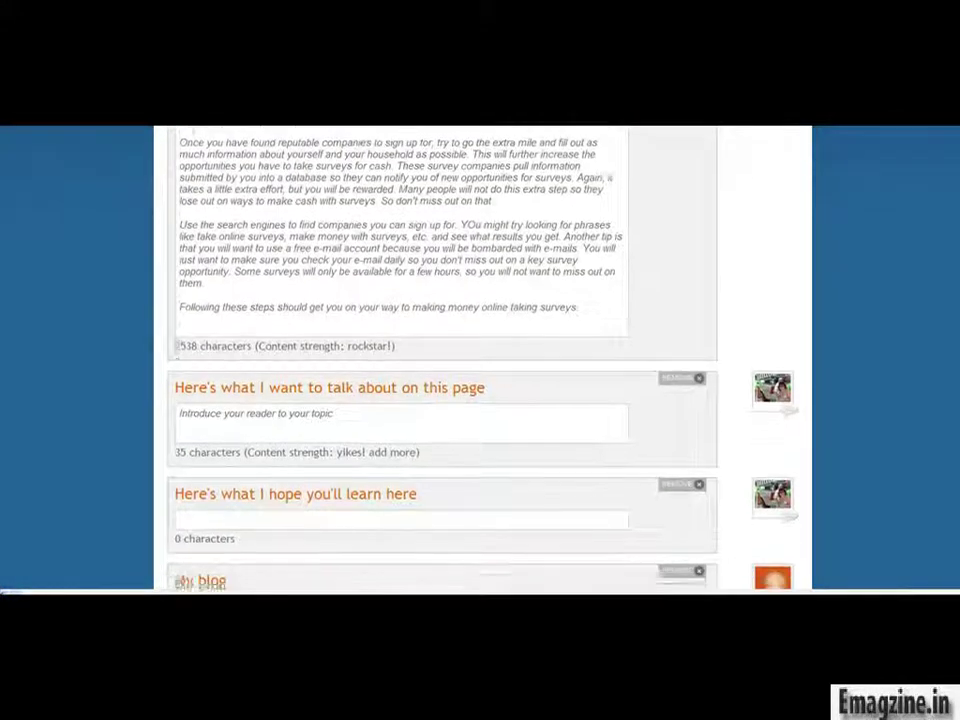
pyautogui.scroll(-4, 480, 360)
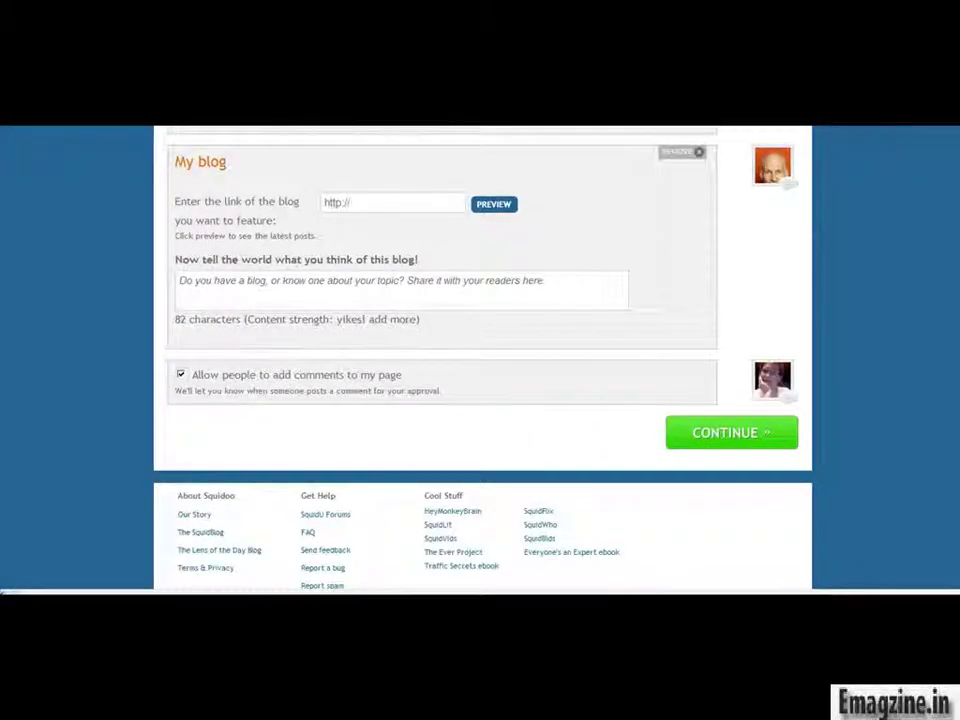
pyautogui.scroll(1, 480, 360)
pyautogui.scroll(1, 480, 360)
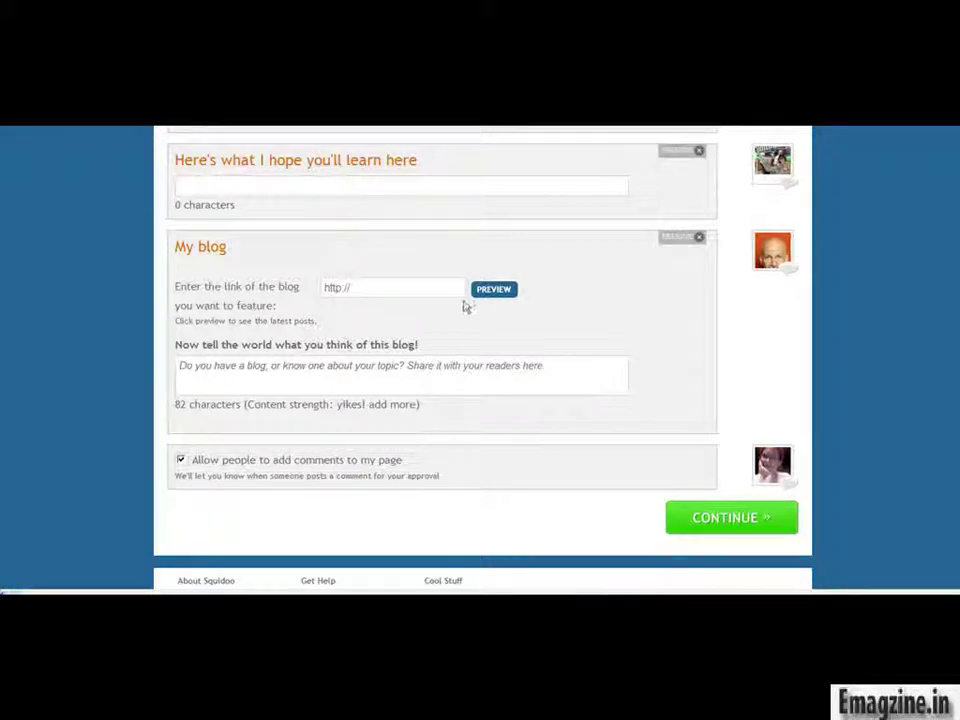
pyautogui.click(424, 287)
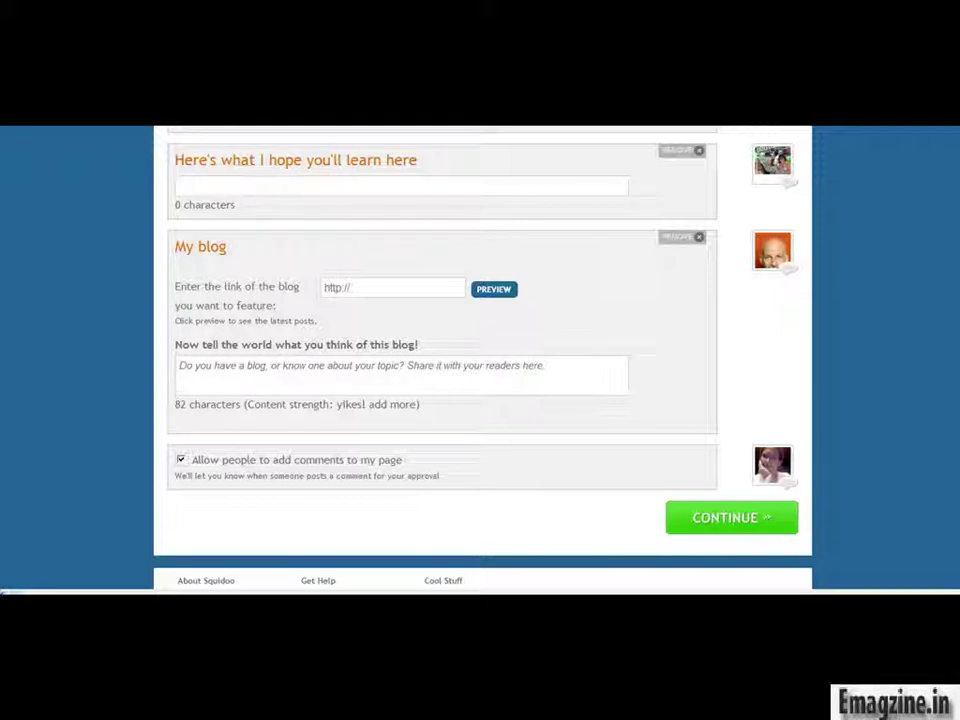
pyautogui.hotkey('ctrl', 't')
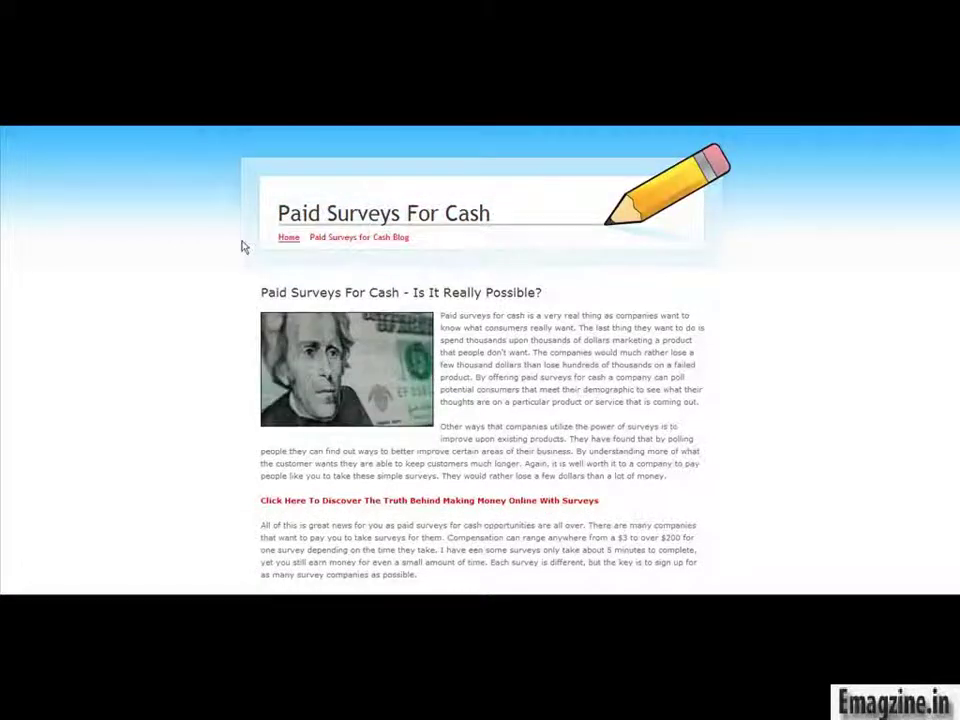
# - Open the 'Paid Surveys for Cash Blog' post in Blogger
pyautogui.click(388, 237)
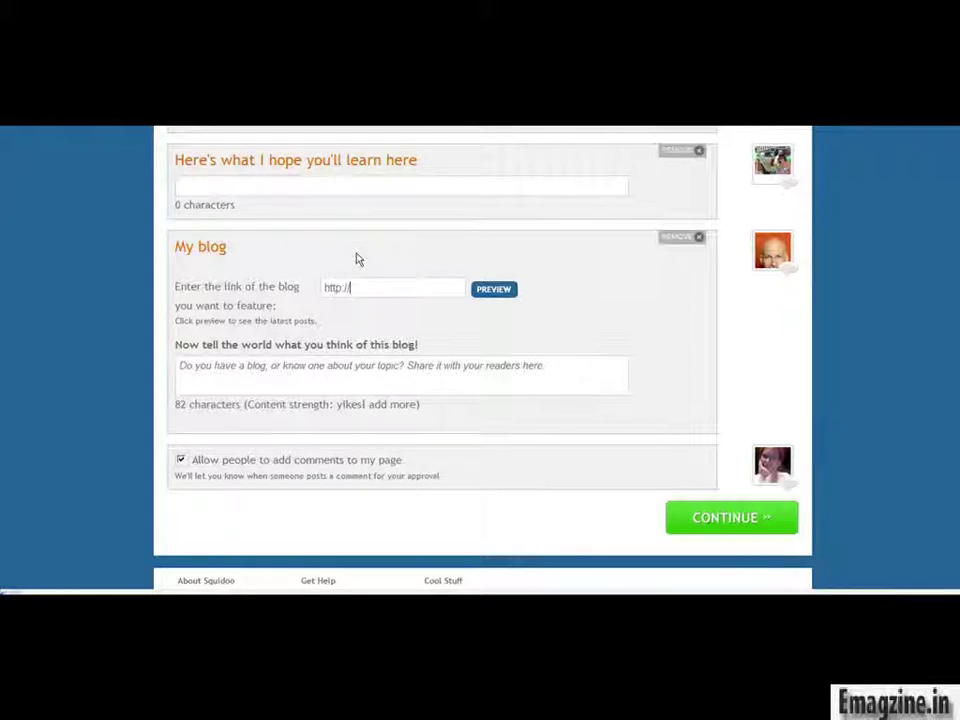
pyautogui.moveTo(360, 287); pyautogui.dragTo(240, 289)
pyautogui.hotkey('ctrl', 'v')
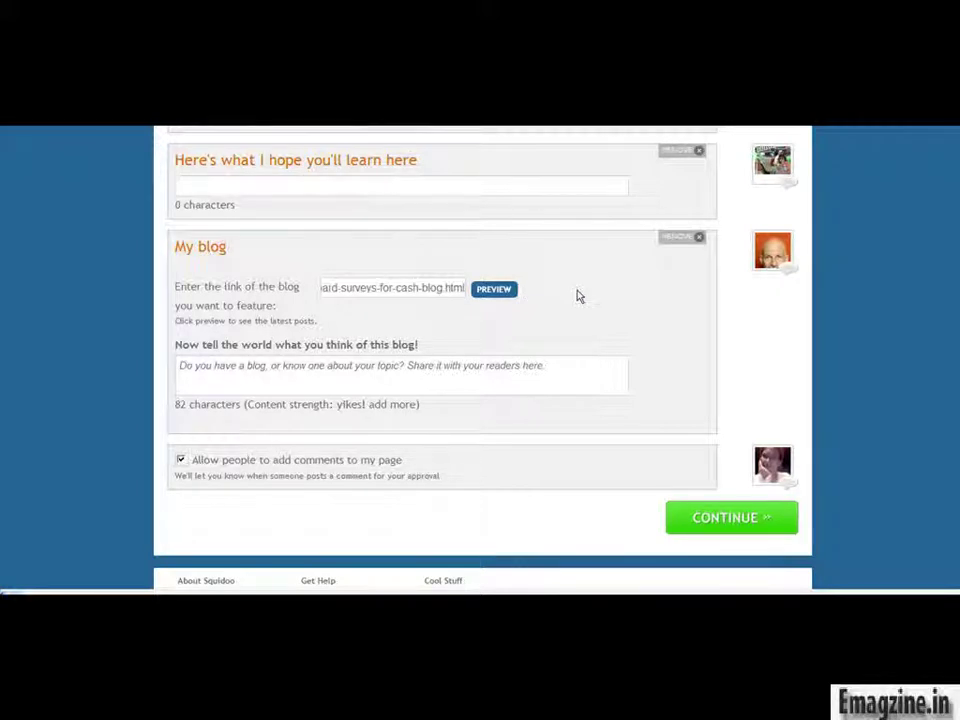
pyautogui.click(493, 288)
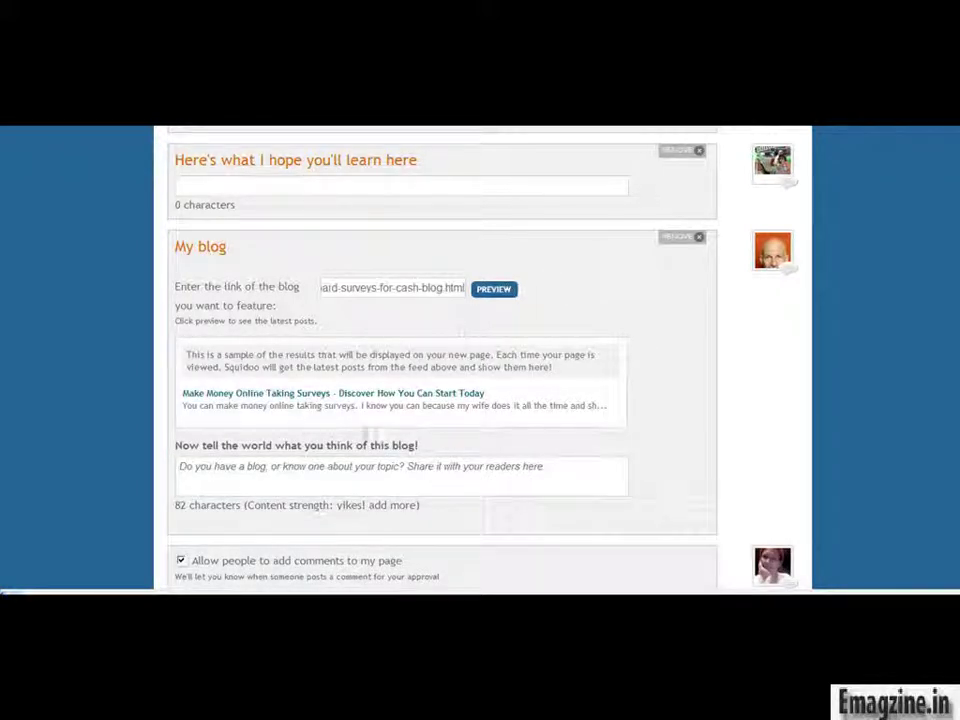
# - Describe the blog as teaching methods for making money online taking surveys
pyautogui.click(328, 464)
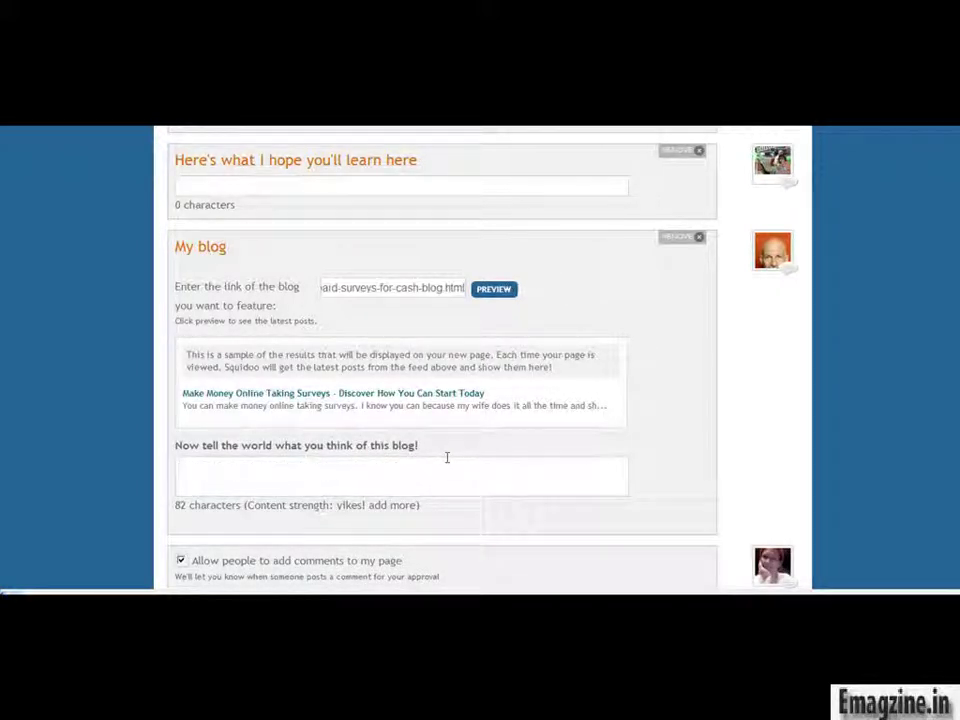
pyautogui.write('This m')
pyautogui.write('log teaches moneethods for making money online taking surveys')
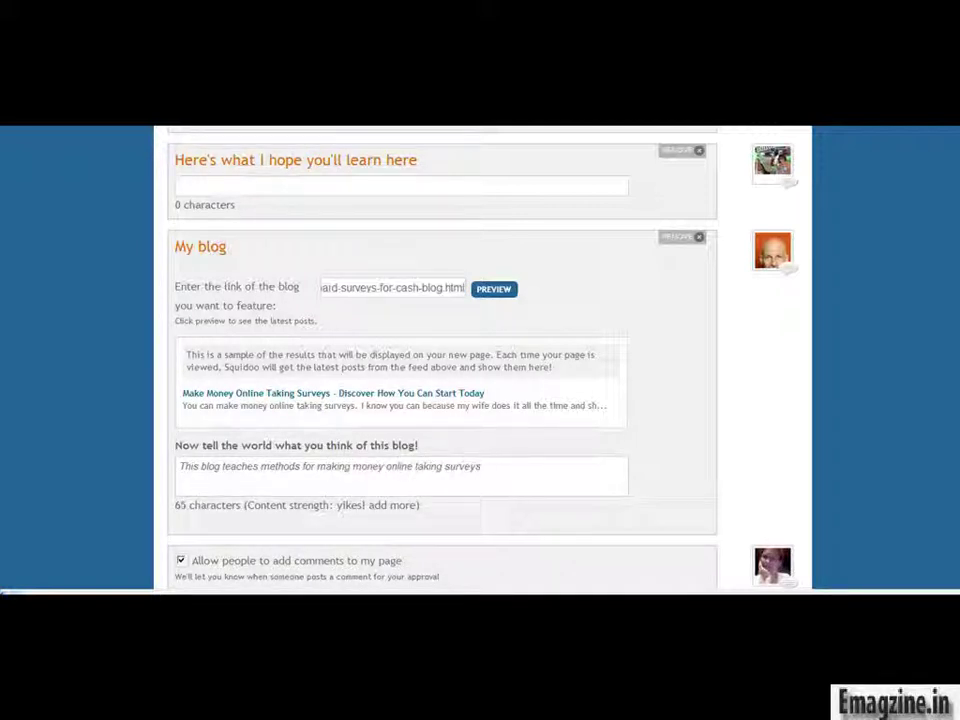
pyautogui.scroll(-3, 480, 360)
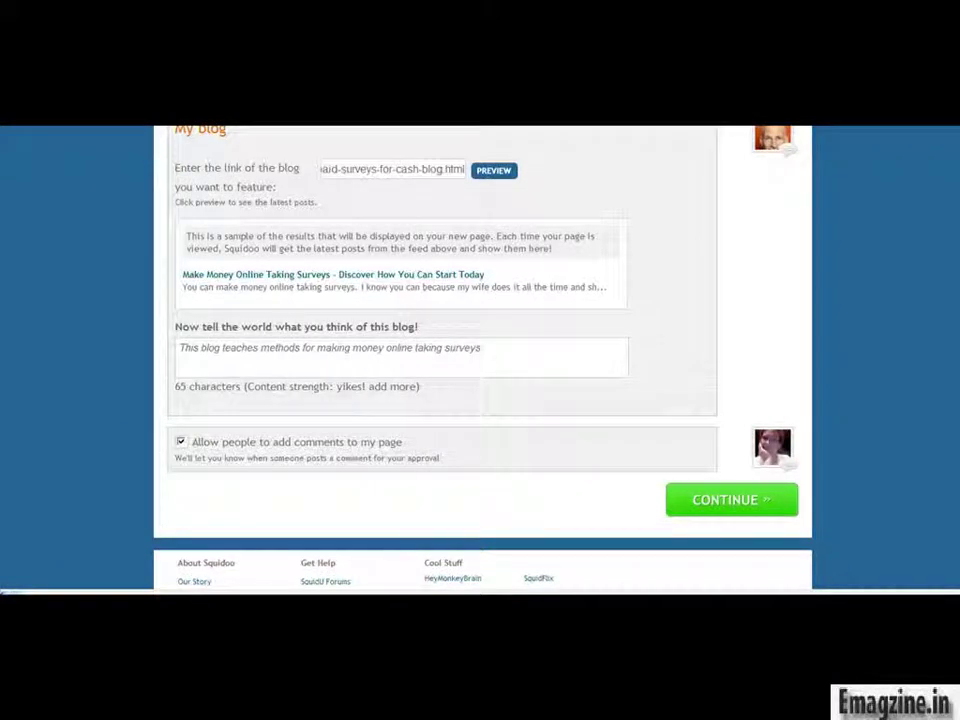
pyautogui.scroll(-1, 480, 360)
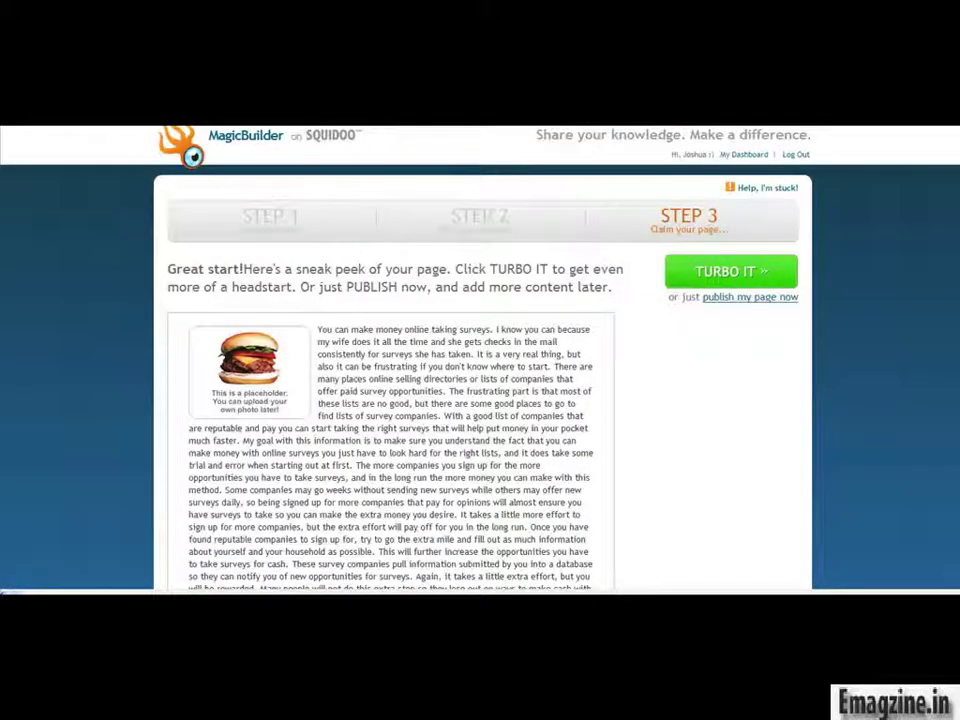
# - Skip further content and jump to the publish form via 'publish my page now'
pyautogui.scroll(-5, 480, 360)
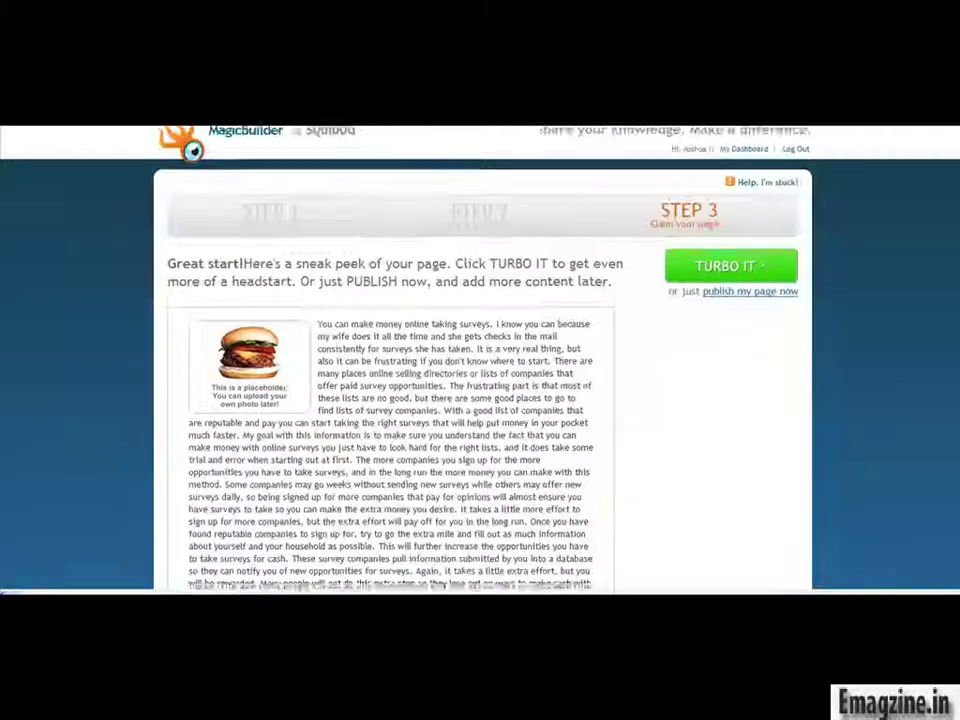
pyautogui.scroll(-5, 480, 360)
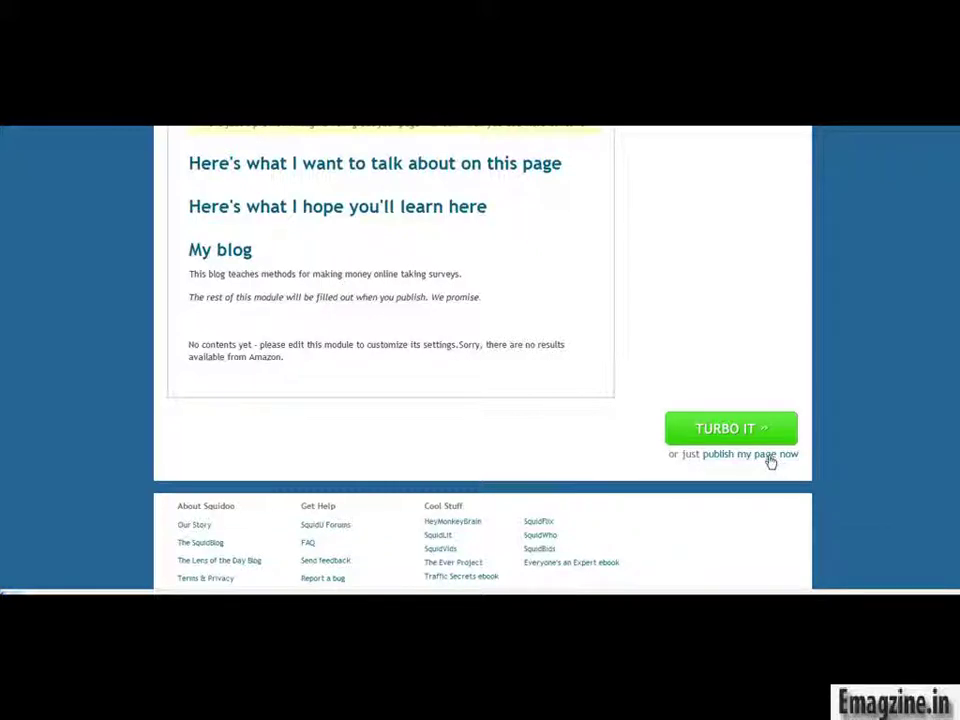
pyautogui.click(749, 456)
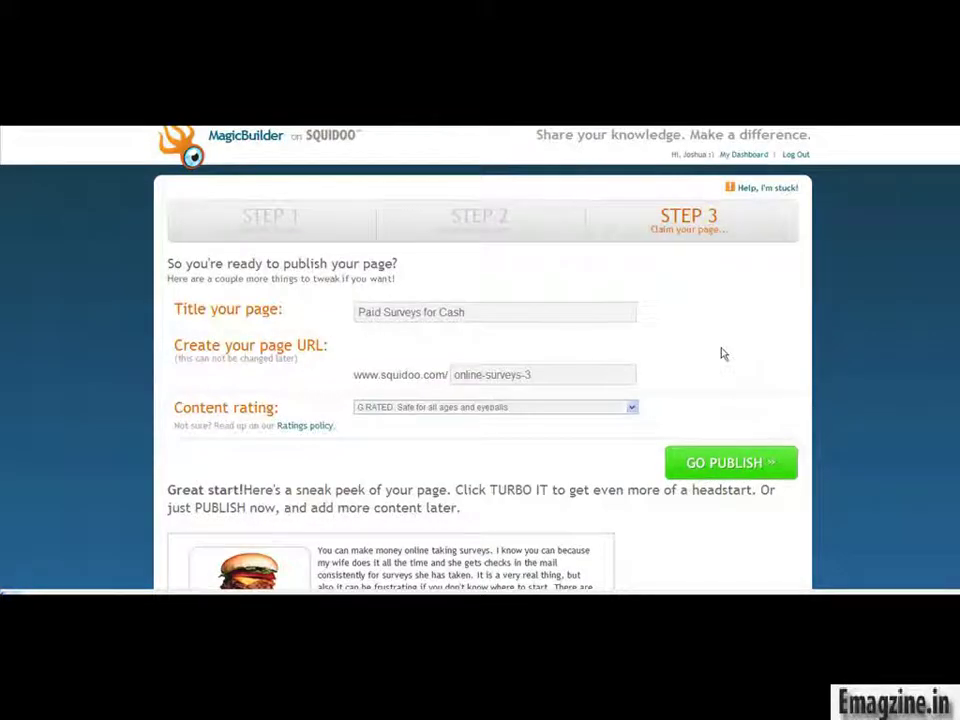